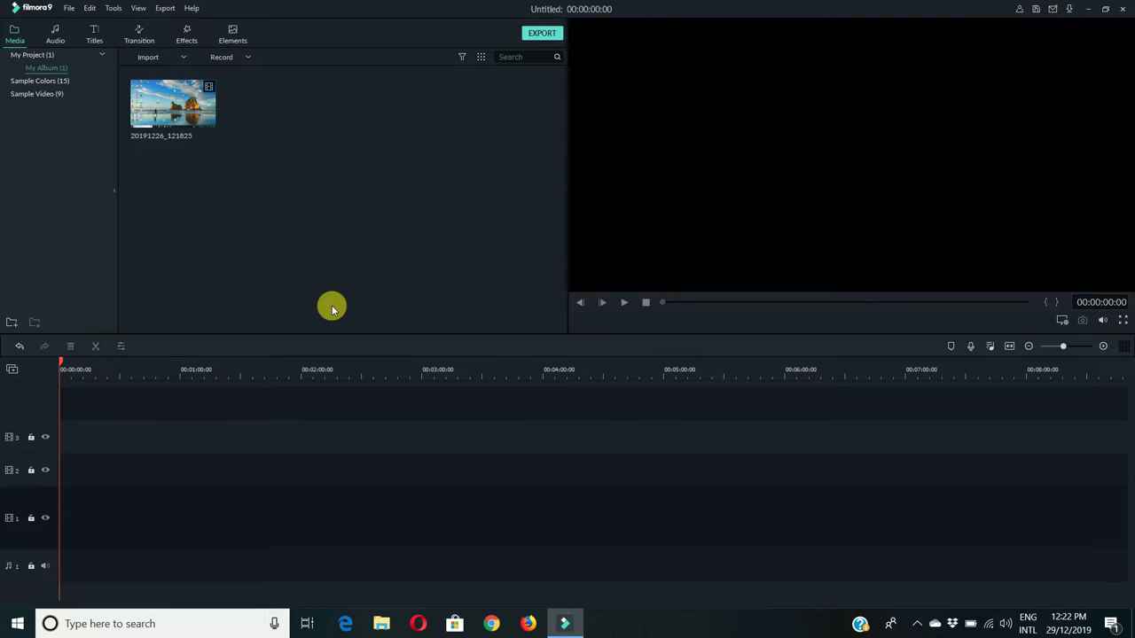
Step: Add the 20191226_121825 screen recording to video track 3, keeping the current project settings
mouse_move(182, 111)
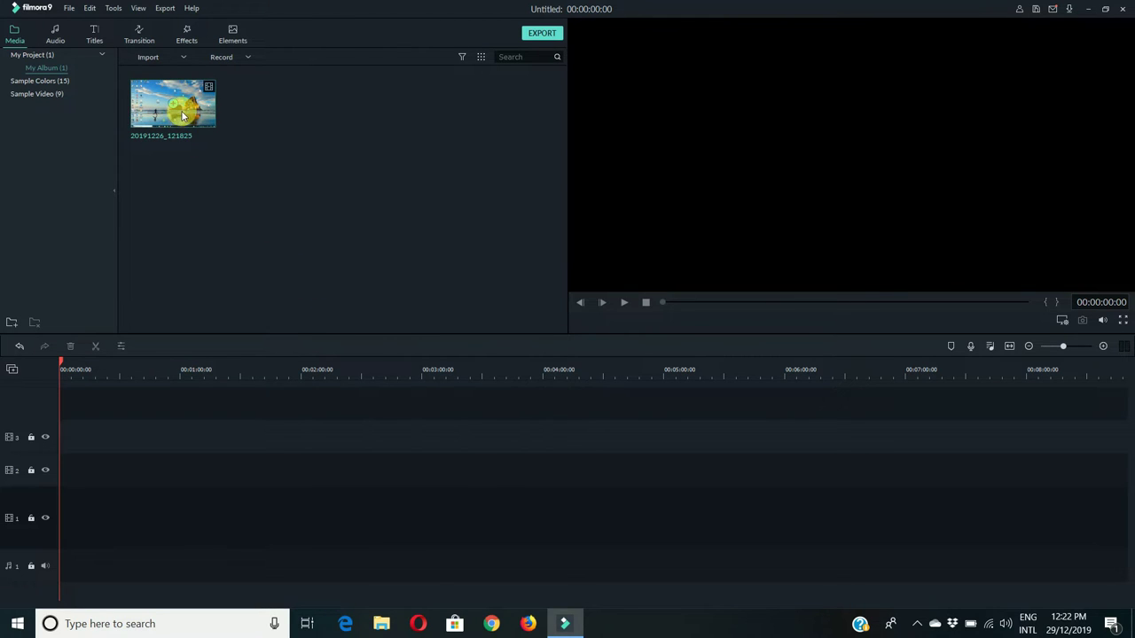
left_click_drag(186, 110, 56, 443)
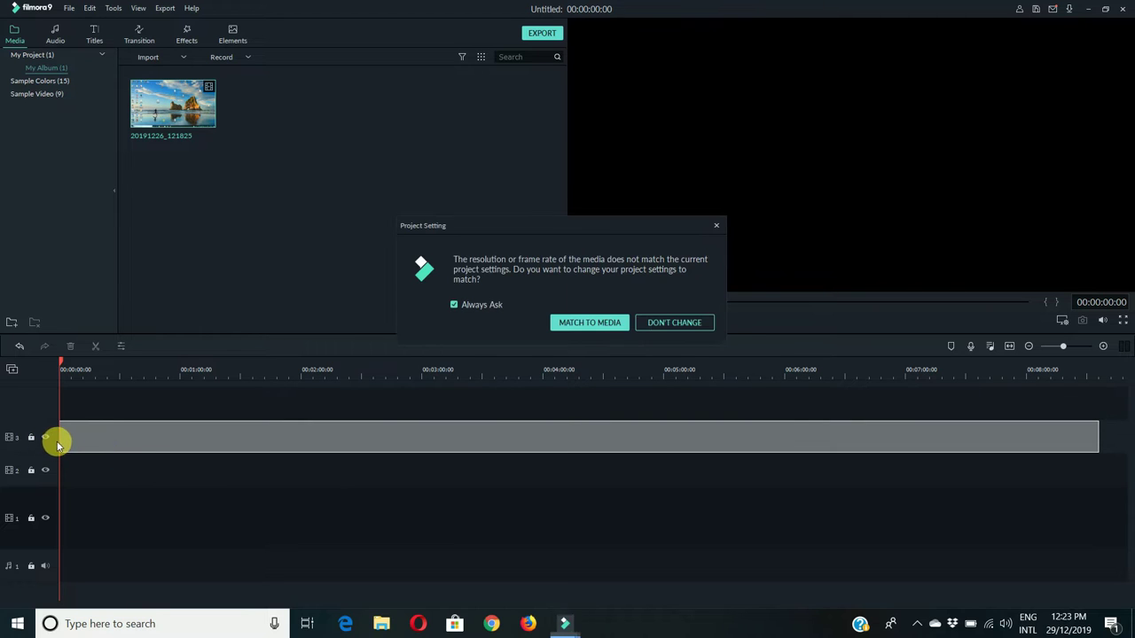
left_click(672, 323)
Step: Split the recording at the playhead near 1:33 and select the first clip
left_click(250, 426)
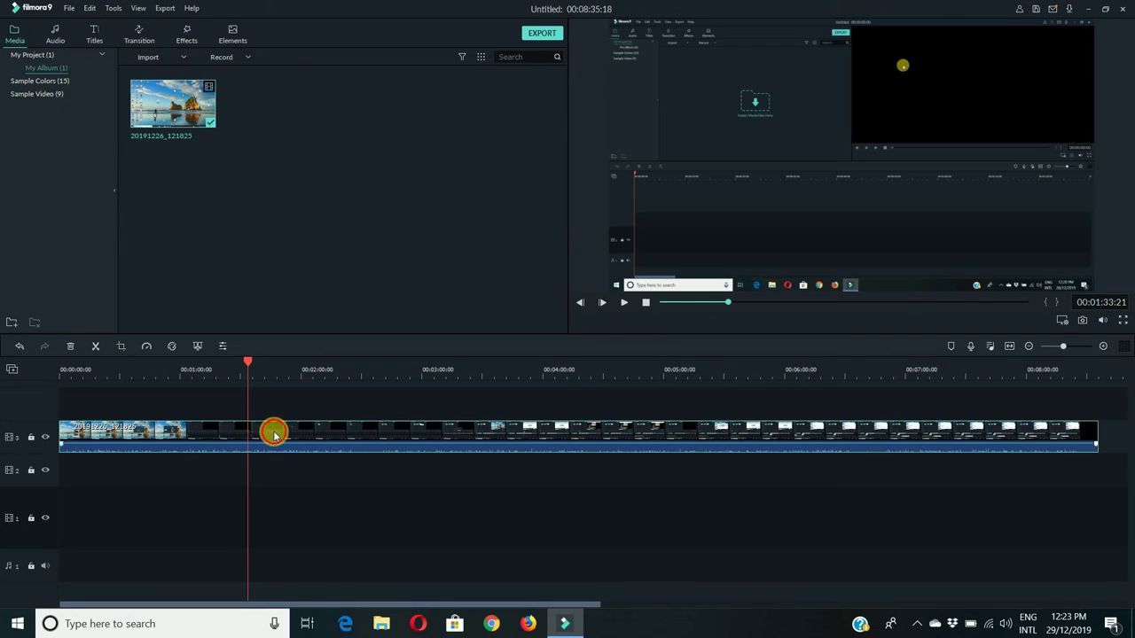
left_click(95, 345)
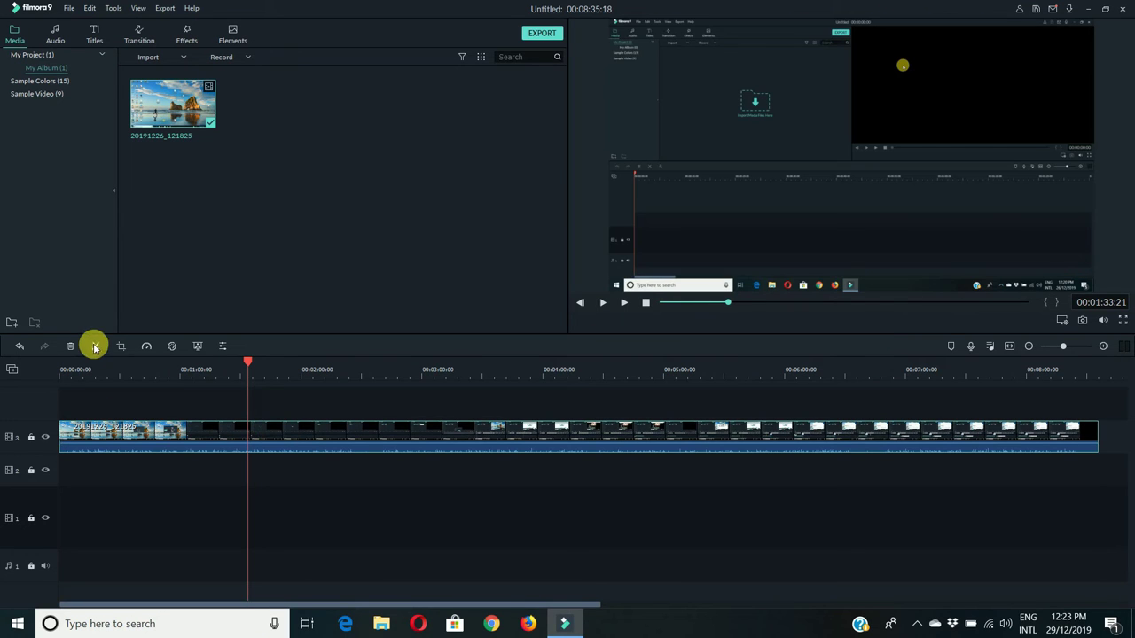
left_click(167, 447)
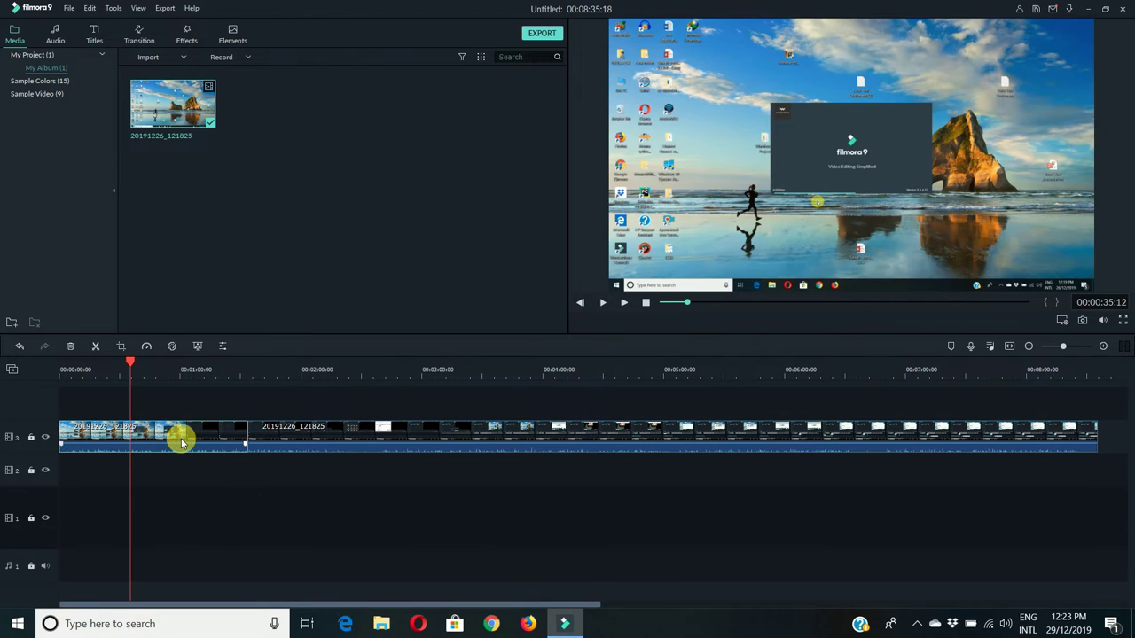
Step: In the Effects library, apply Xpro II to the first clip and undo it, twice
left_click(185, 39)
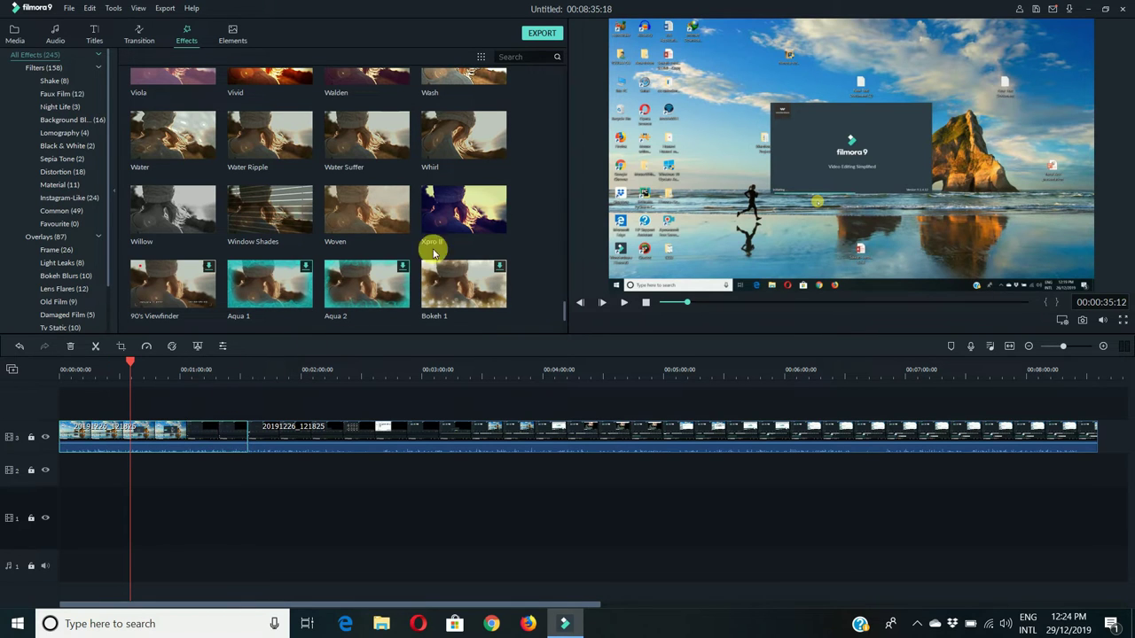
left_click_drag(475, 206, 182, 436)
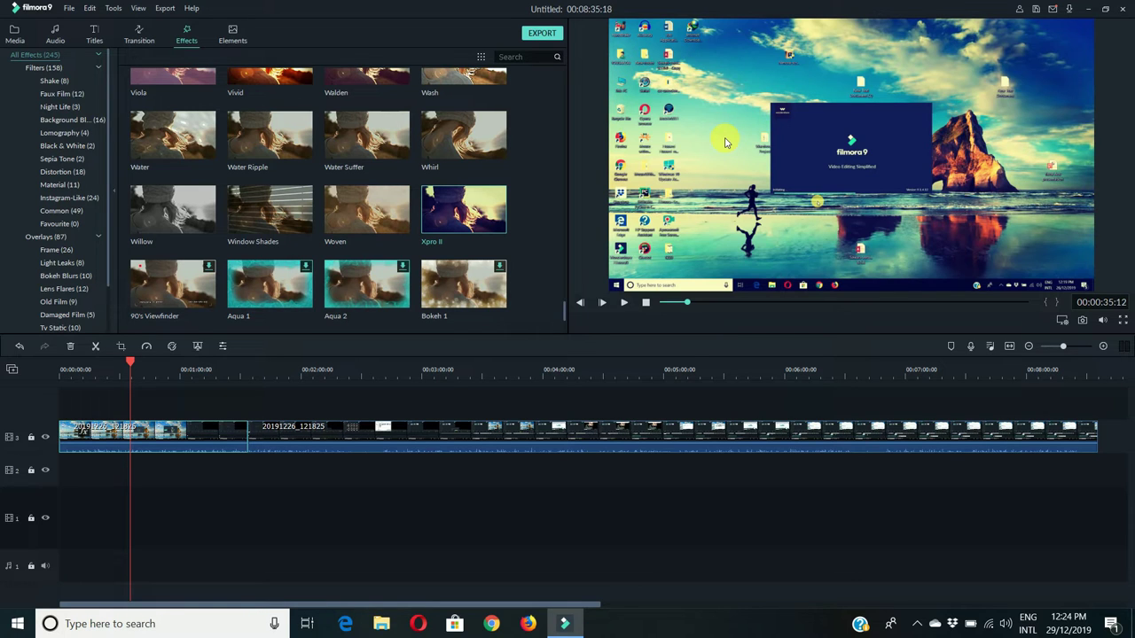
key("ctrl+z")
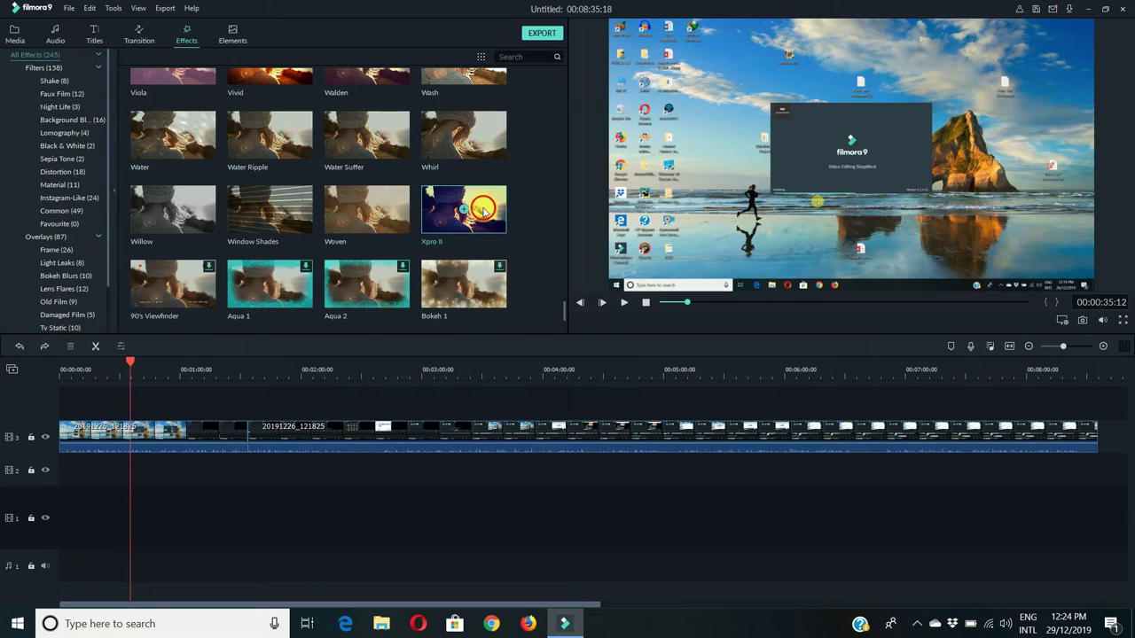
left_click_drag(484, 208, 175, 443)
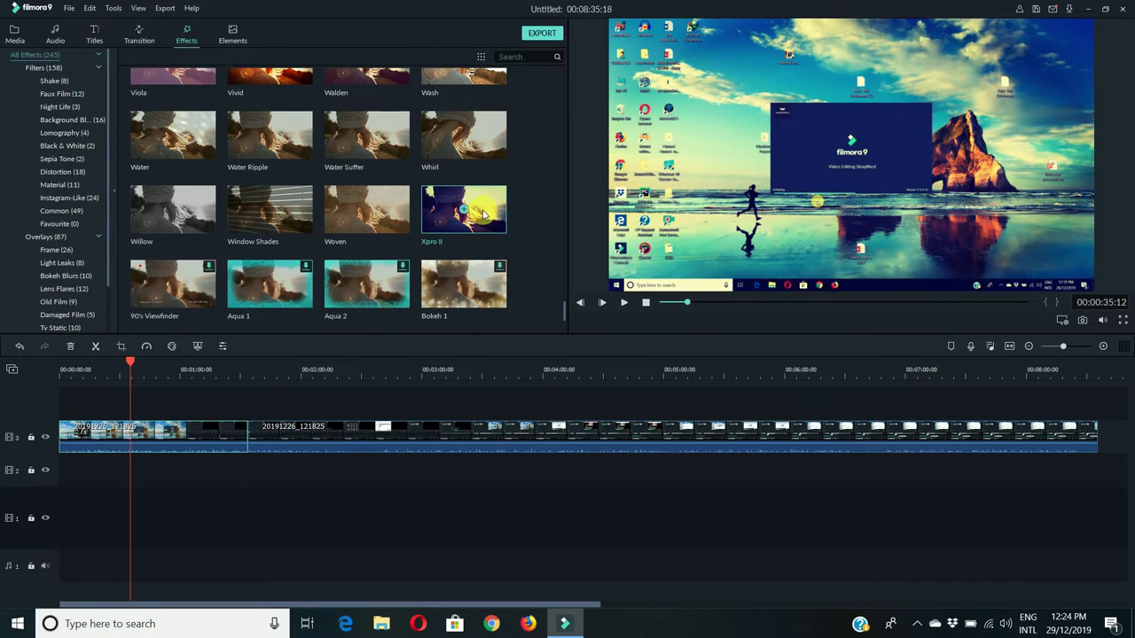
key("ctrl+z")
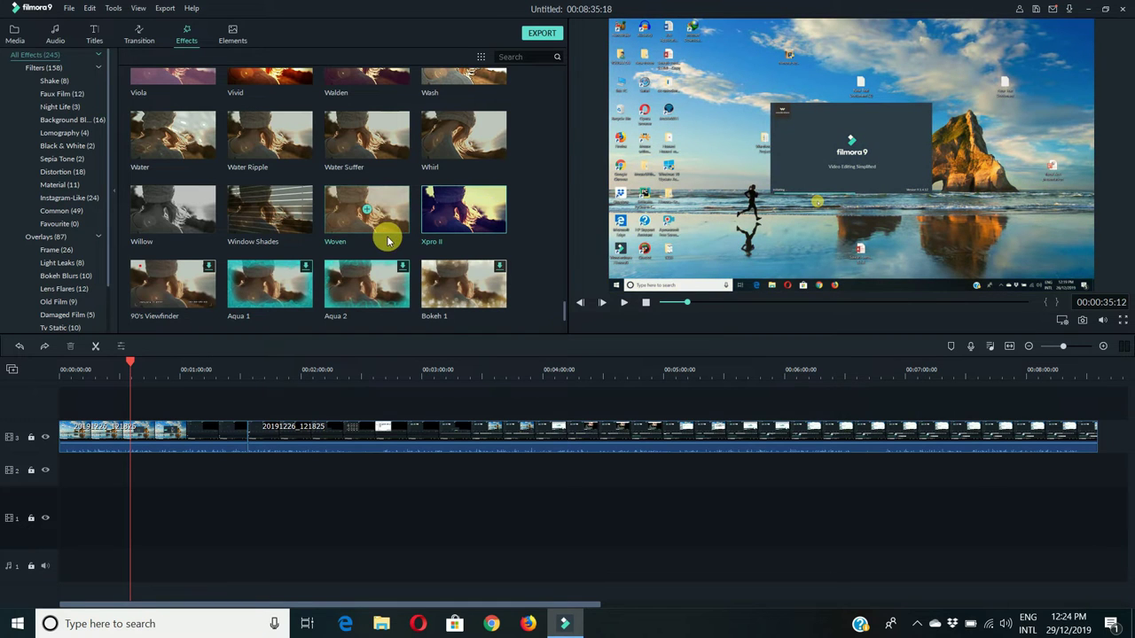
Step: Apply the Aqua 1 overlay to the first clip on track 3 and preview its turquoise frame
left_click(305, 269)
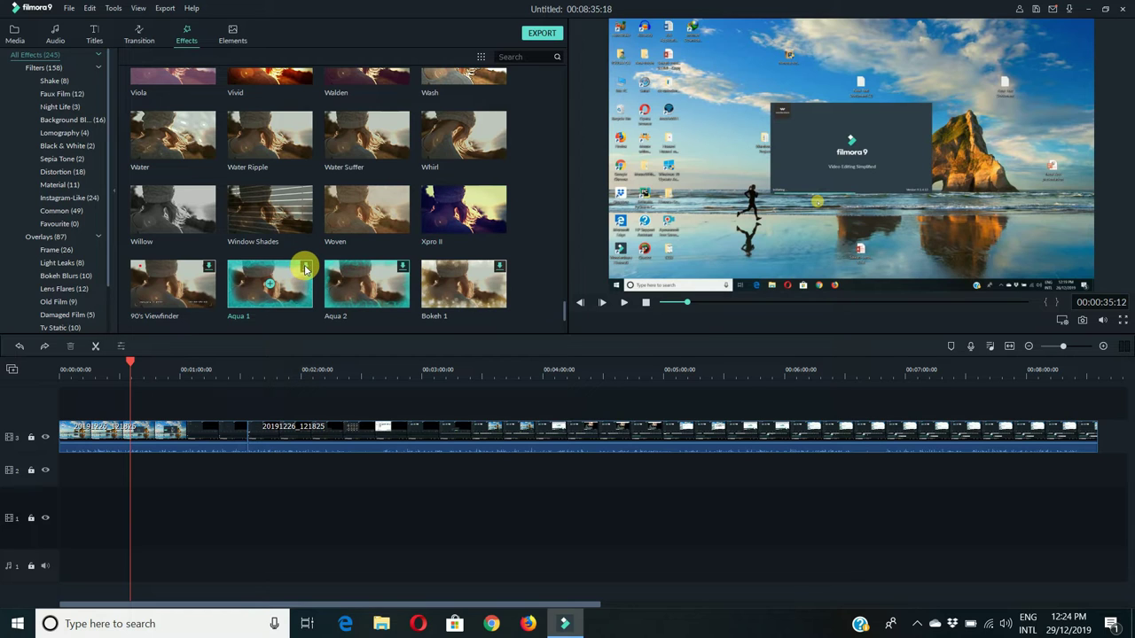
left_click_drag(305, 269, 144, 435)
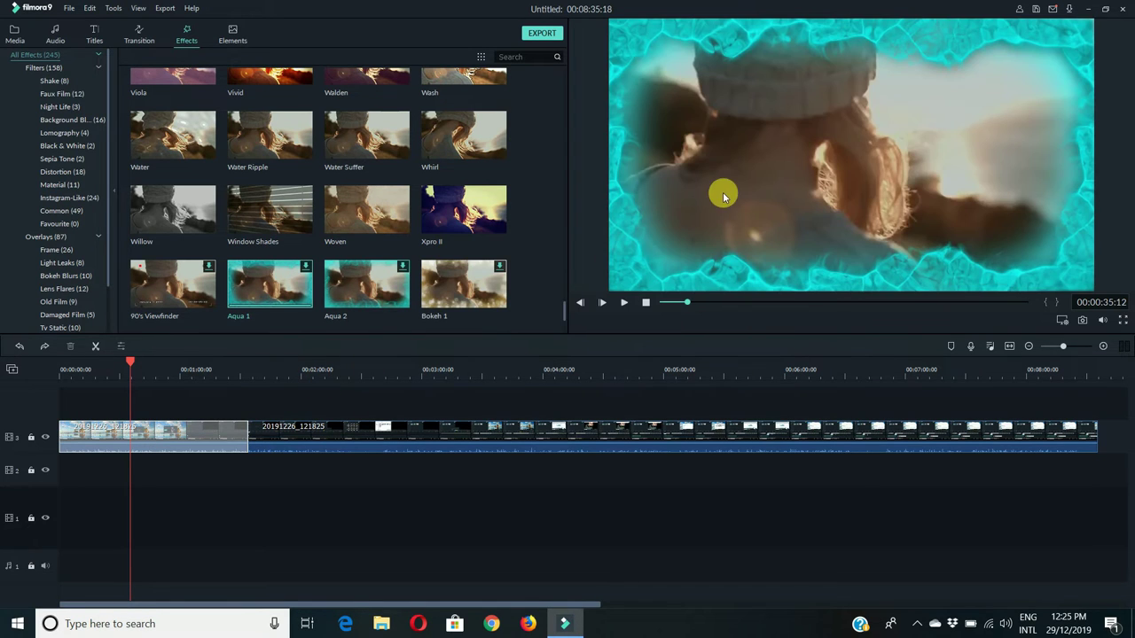
left_click(165, 431)
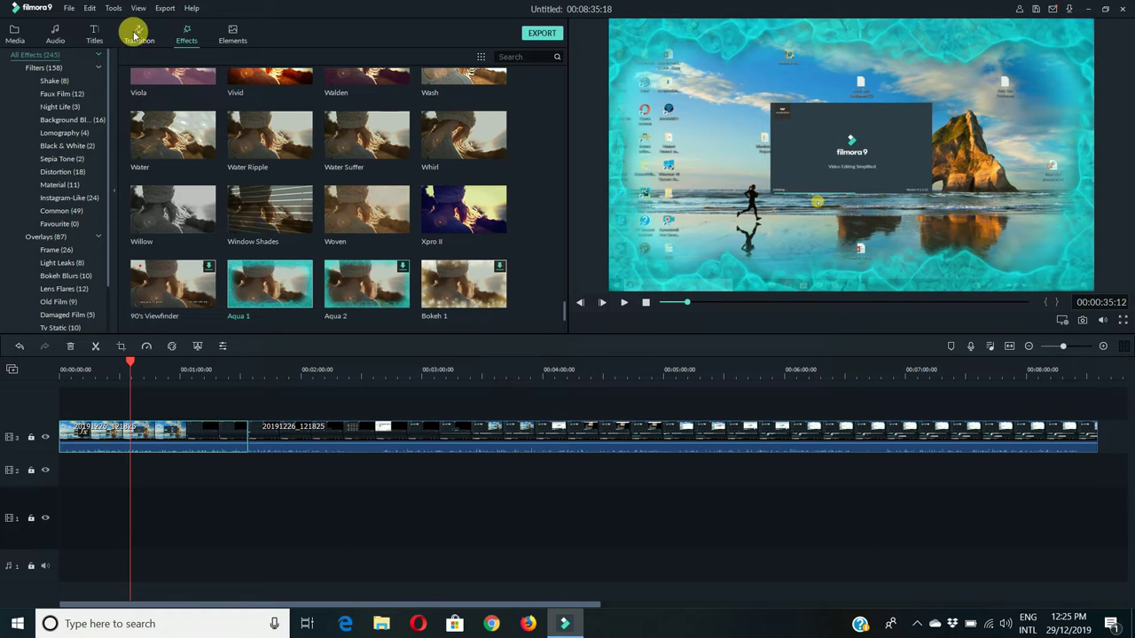
Step: Place the Wave transition on the cut between the two clips near 1:33
left_click(135, 35)
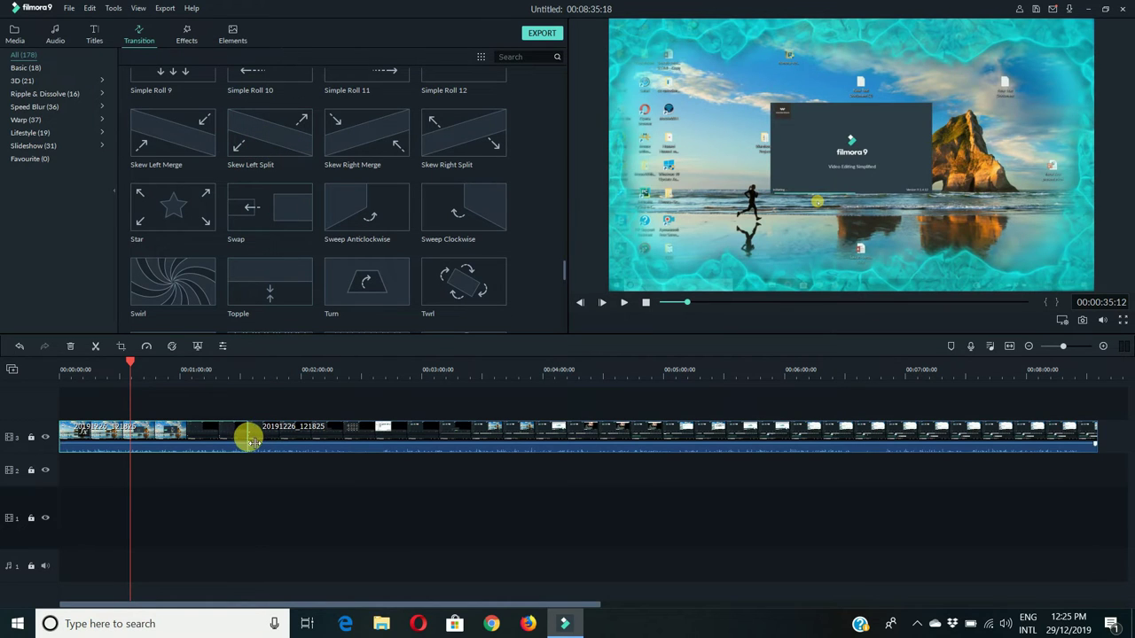
scroll(212, 220, "down", 5)
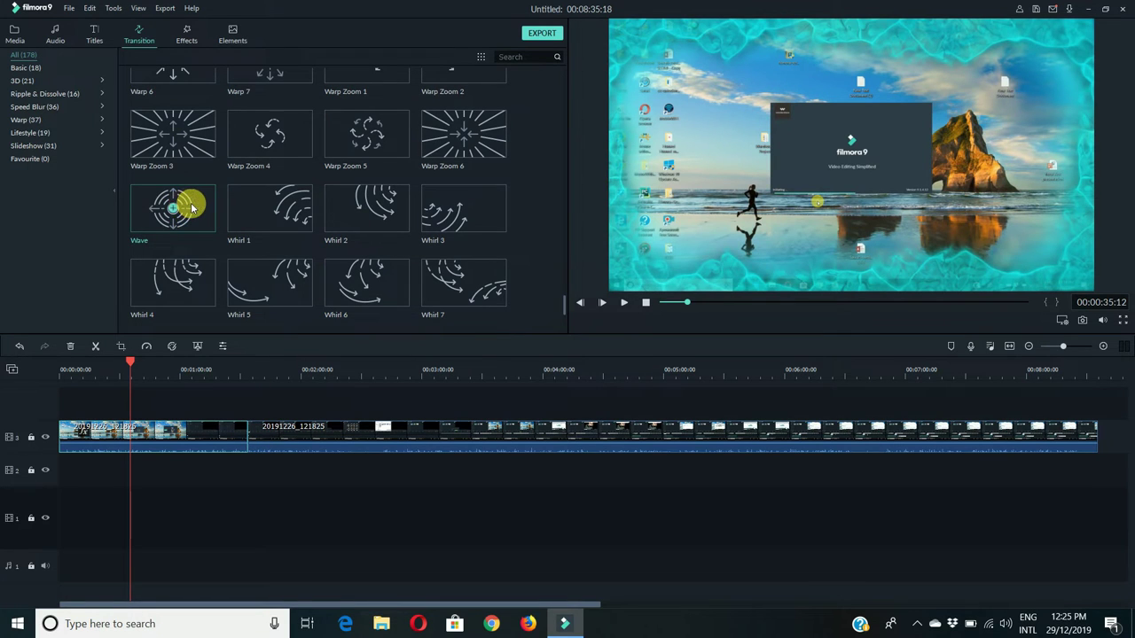
left_click_drag(191, 206, 245, 409)
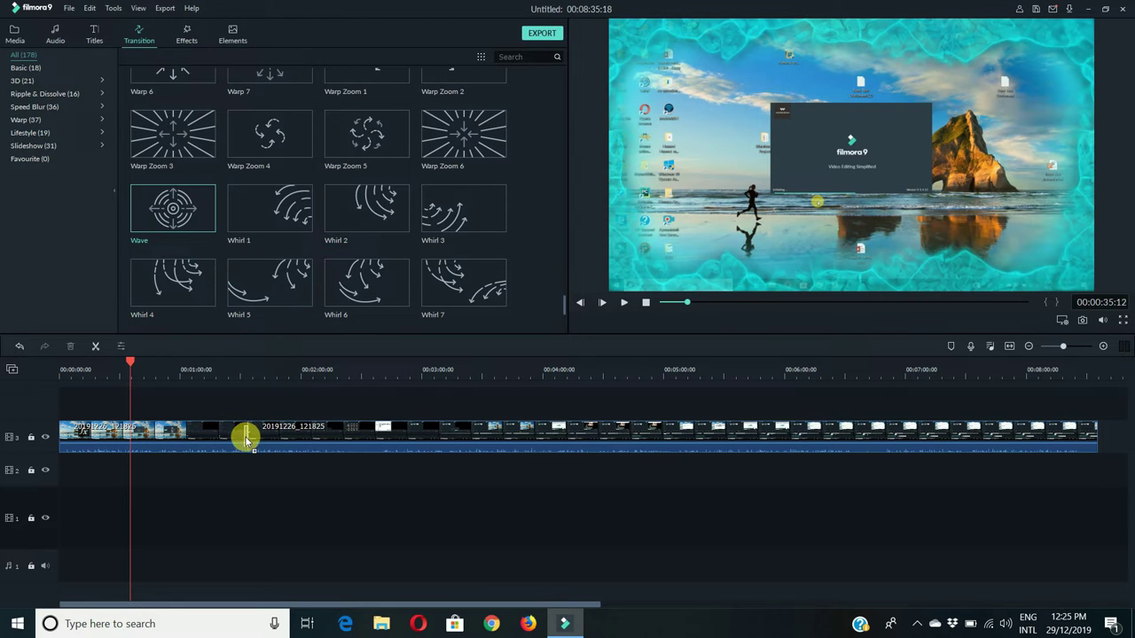
left_click(249, 437)
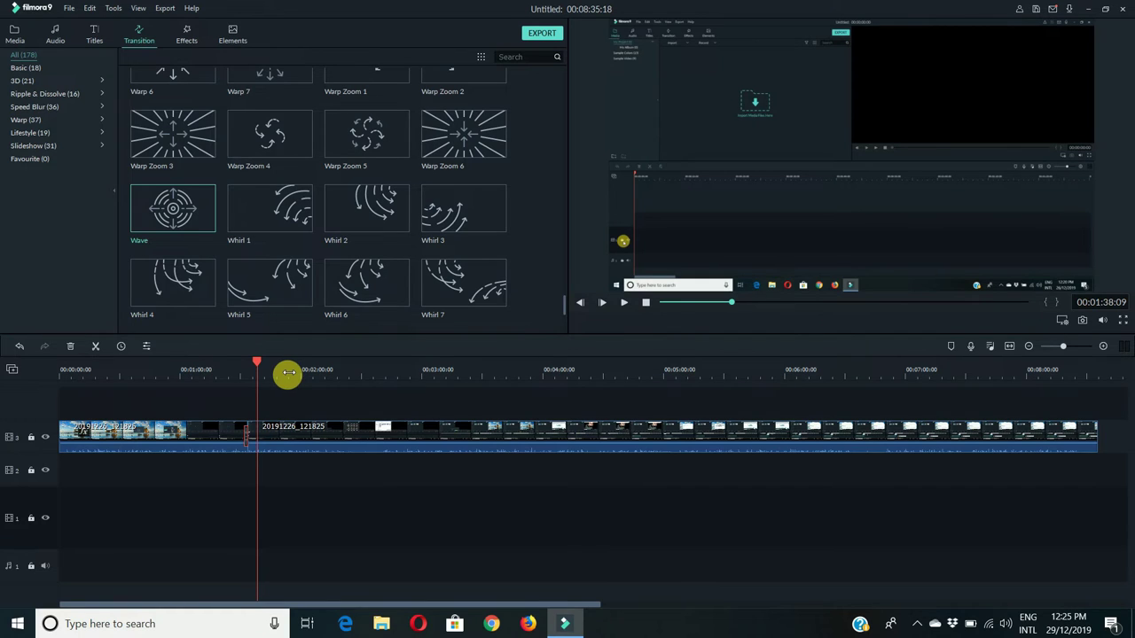
Step: Zoom the timeline in and move the Wave transition across the cut, spanning about 1:32–1:34
scroll(289, 373, "up", 5)
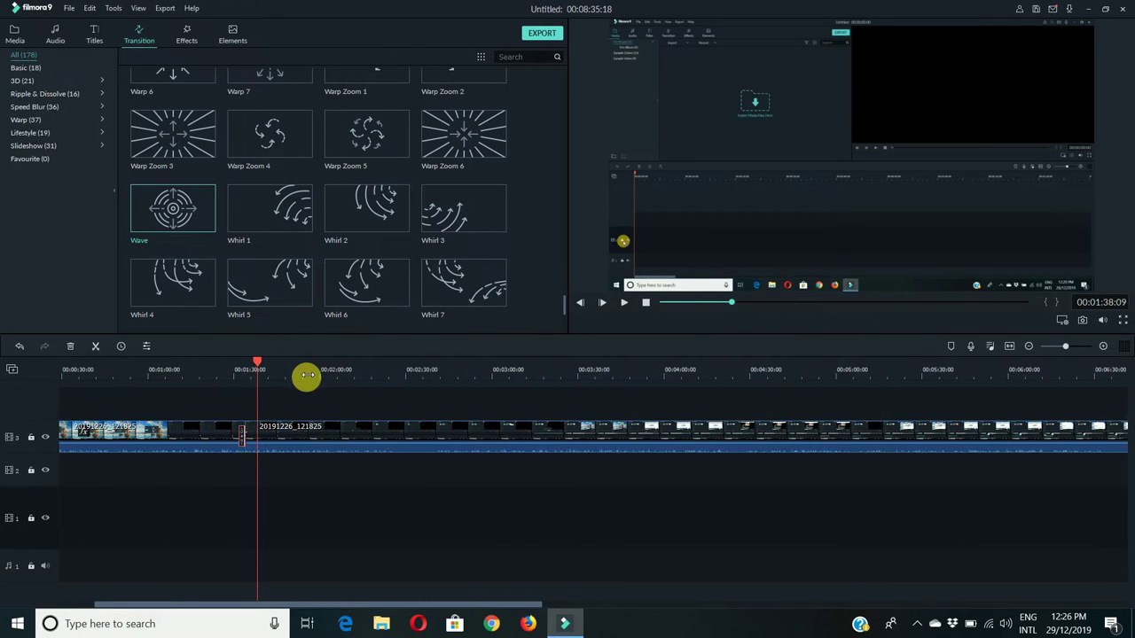
left_click_drag(482, 366, 654, 357)
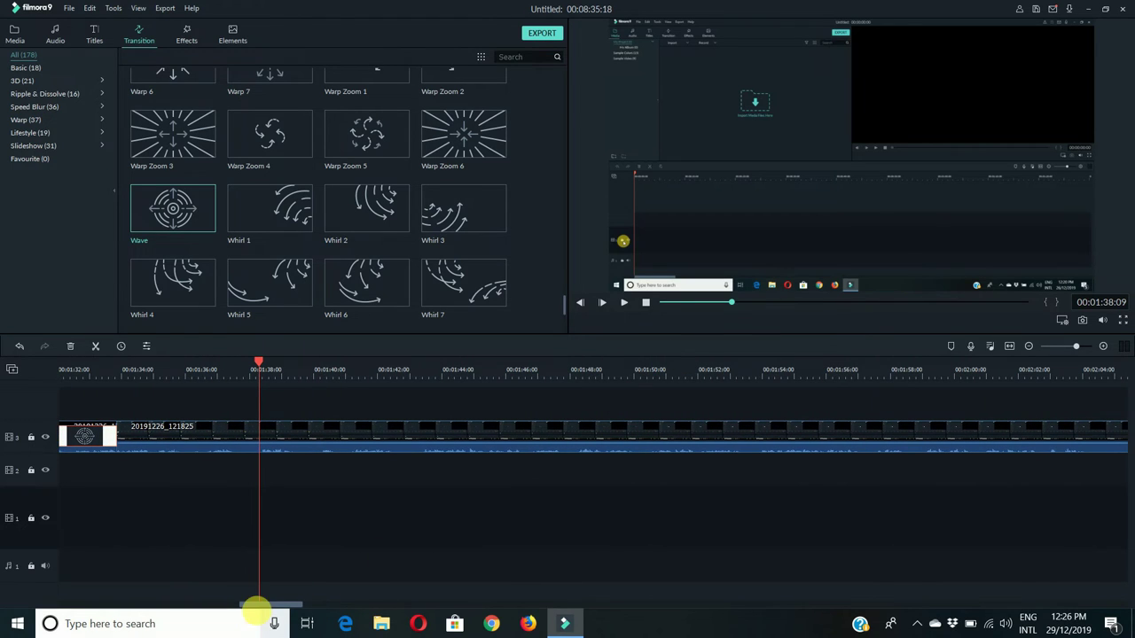
left_click_drag(269, 606, 247, 608)
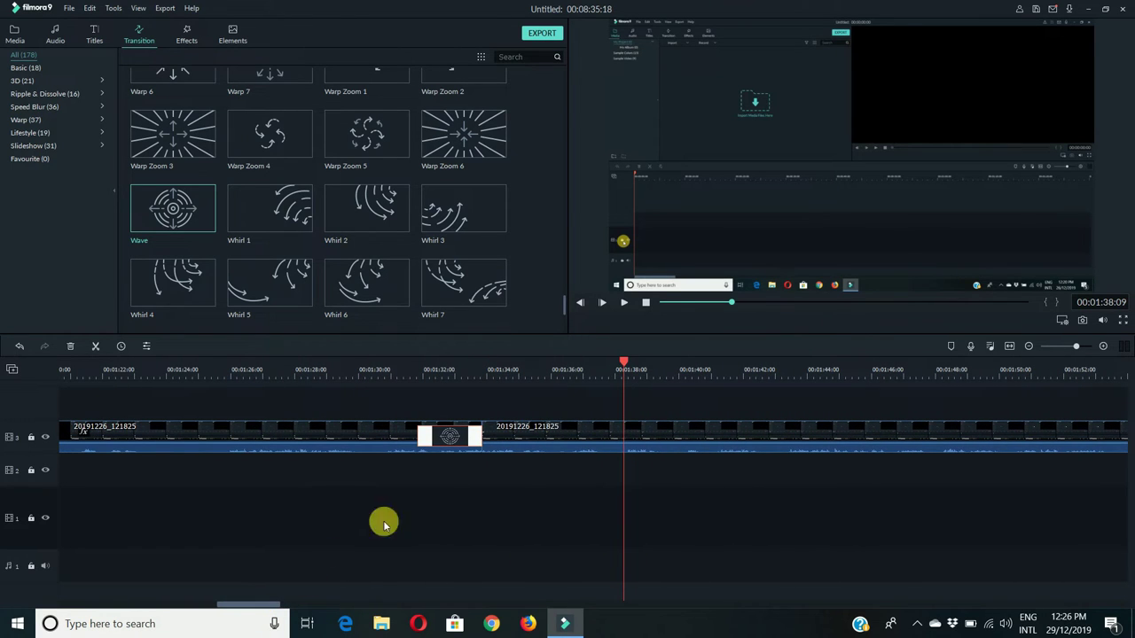
left_click(448, 438)
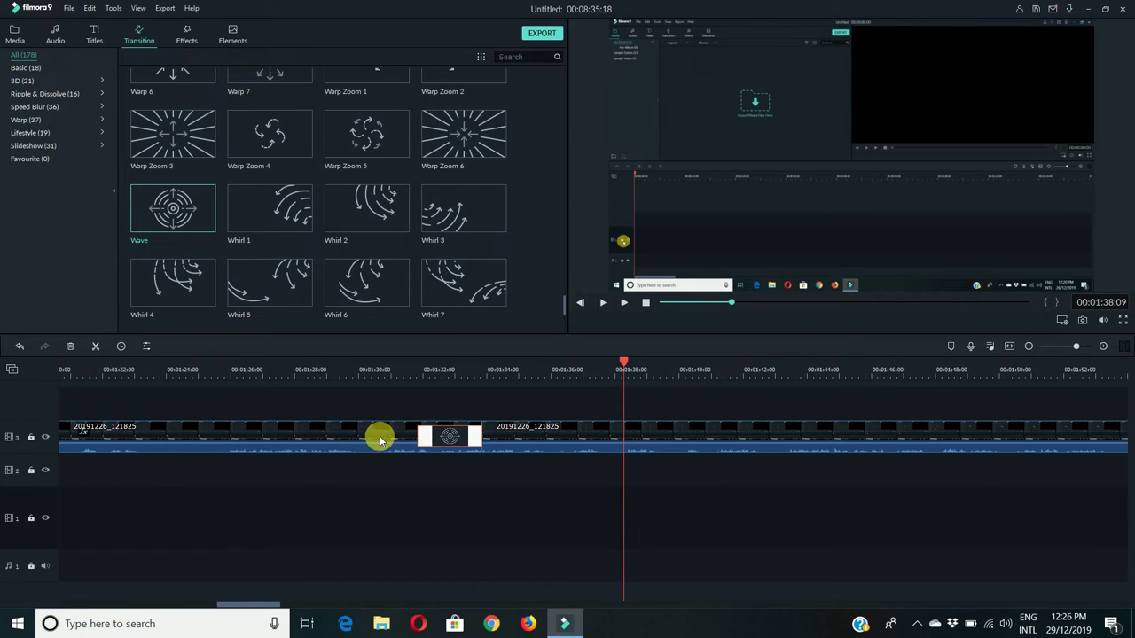
left_click(378, 435)
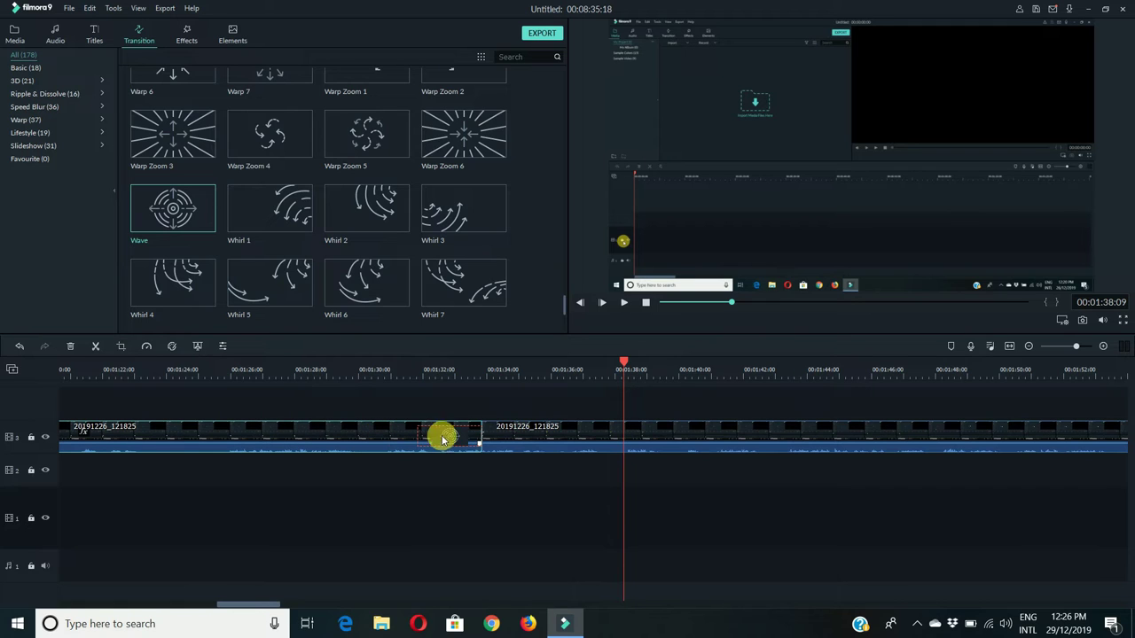
left_click_drag(450, 440, 477, 439)
Step: Preview the Wave transition at the clip junction twice, then select the transition and the recording clip
left_click(379, 371)
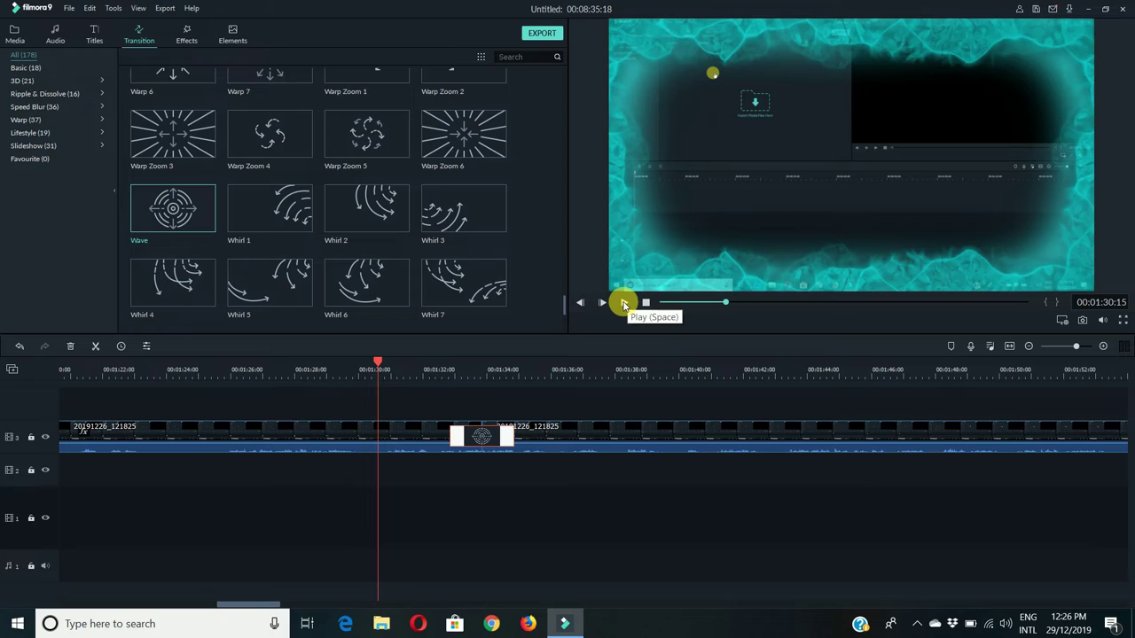
left_click(624, 304)
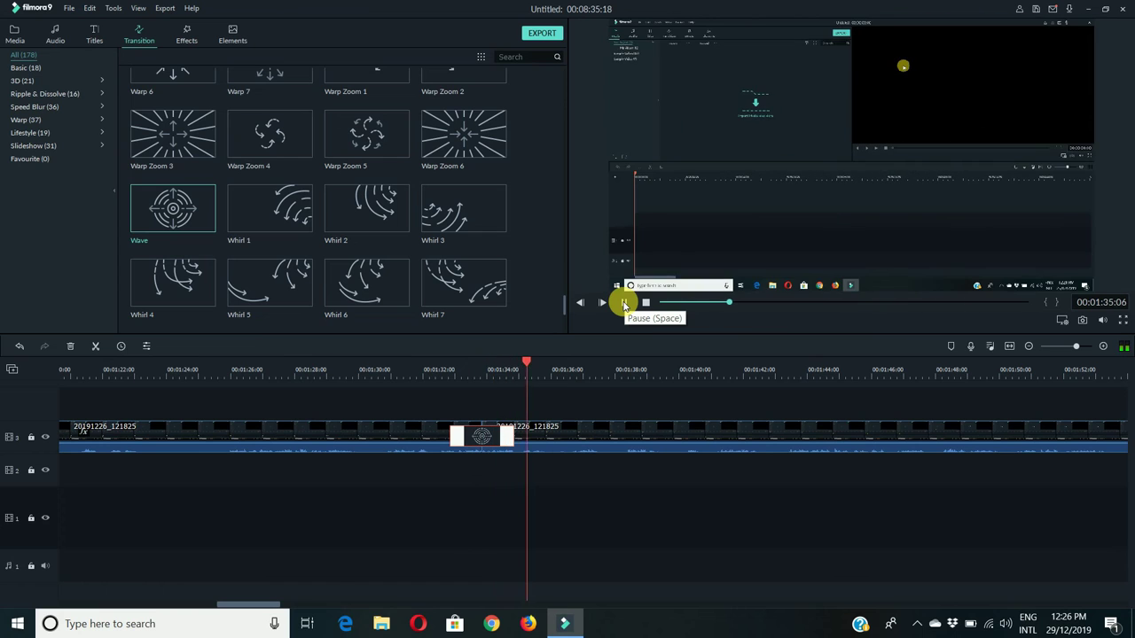
left_click(624, 304)
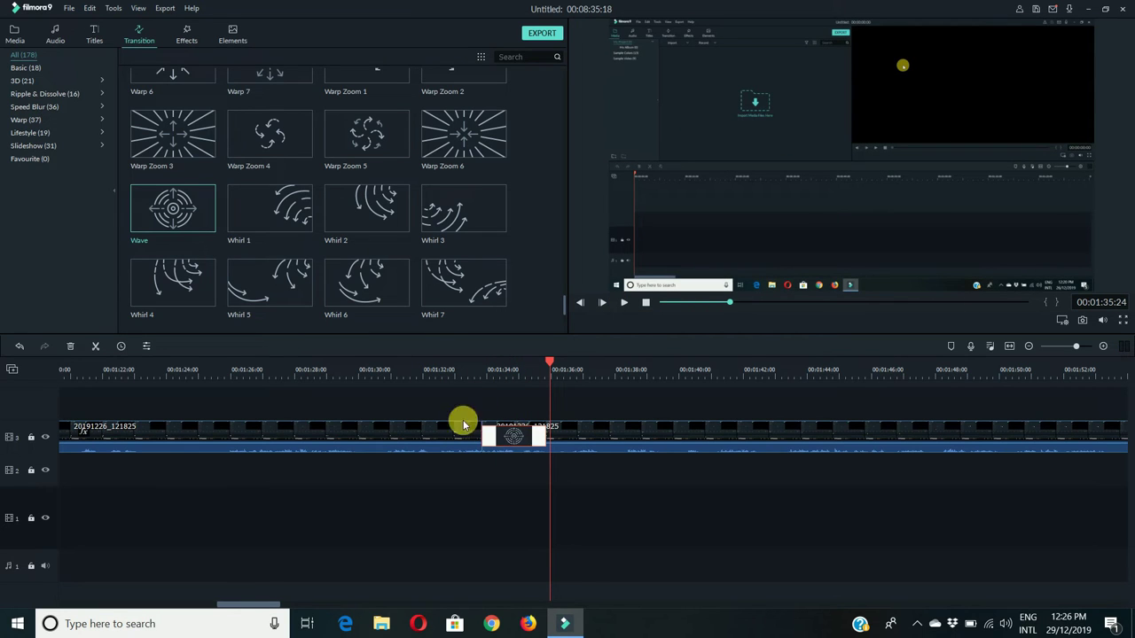
left_click(383, 377)
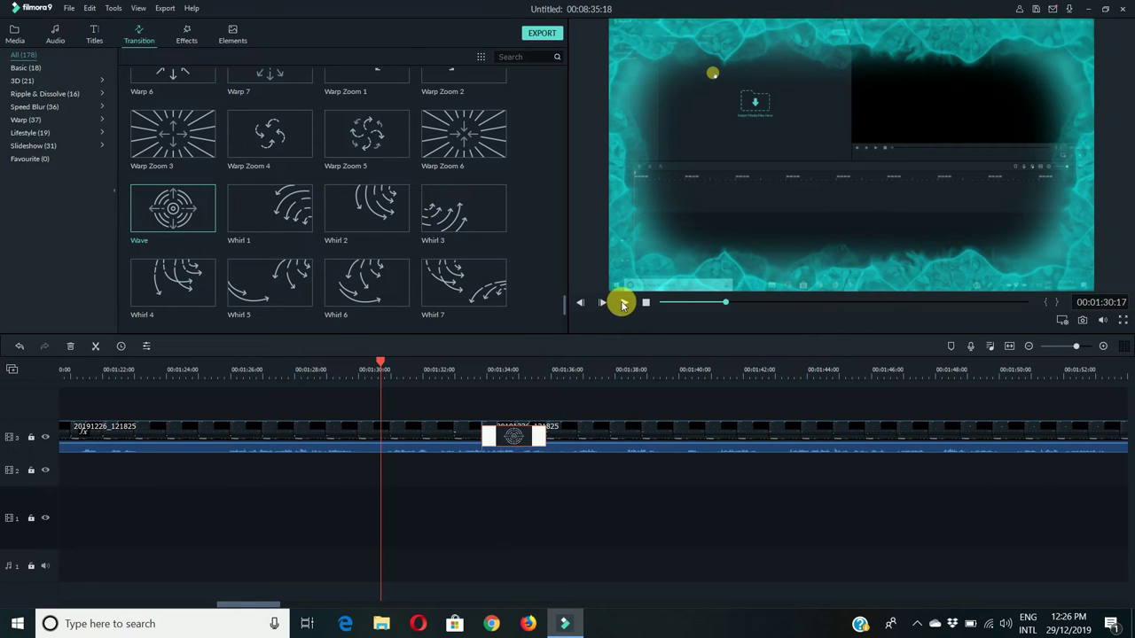
left_click(624, 303)
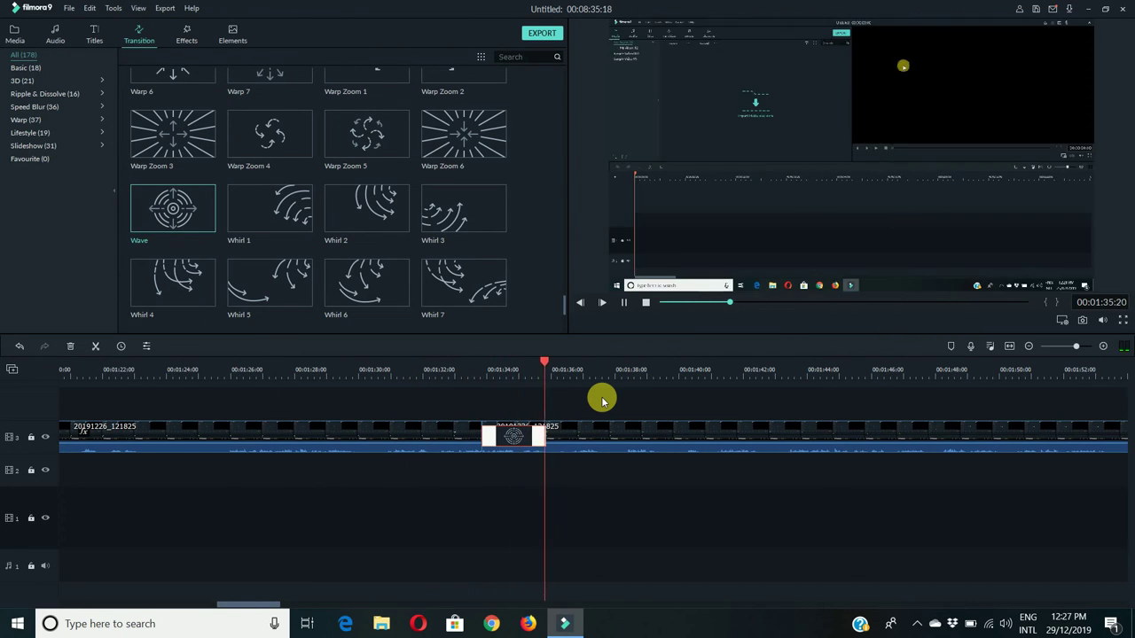
left_click(625, 304)
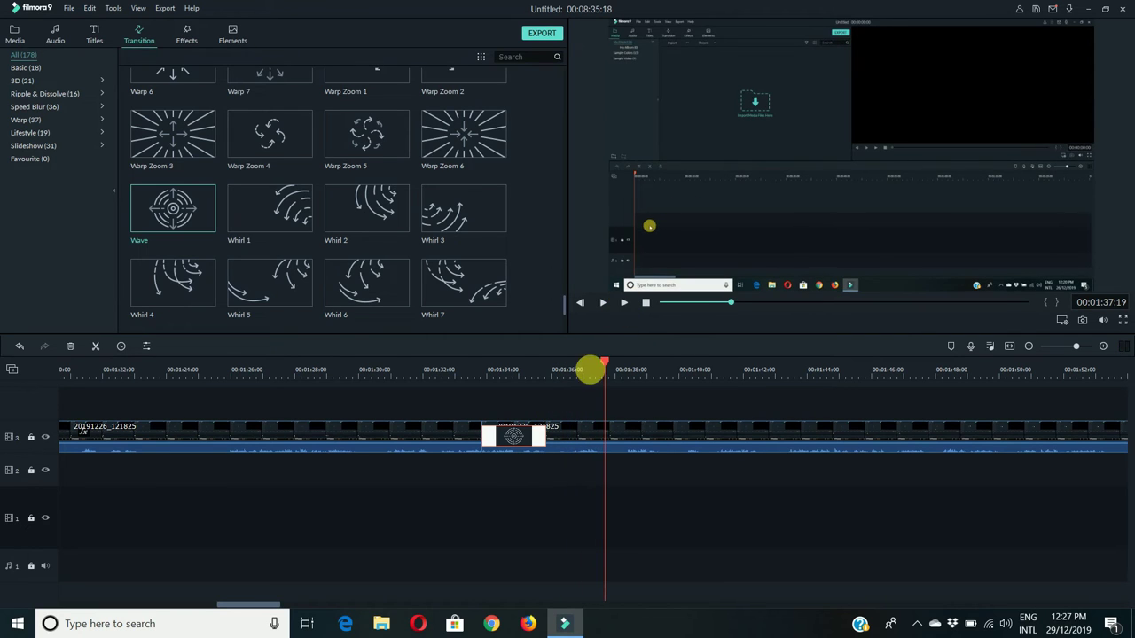
left_click(503, 441)
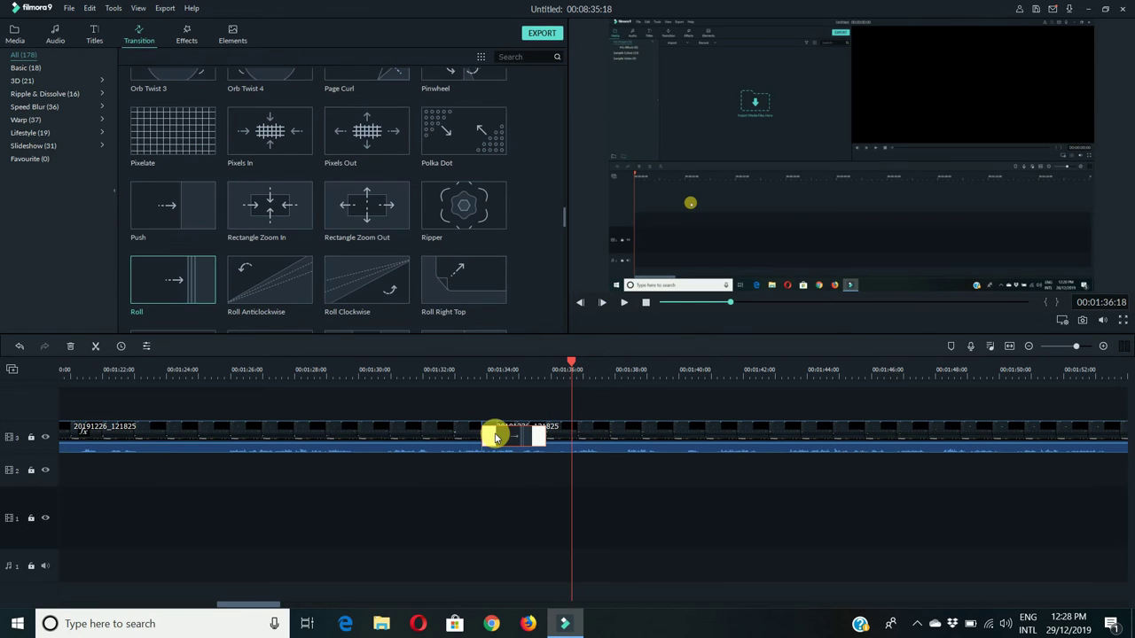
left_click(334, 428)
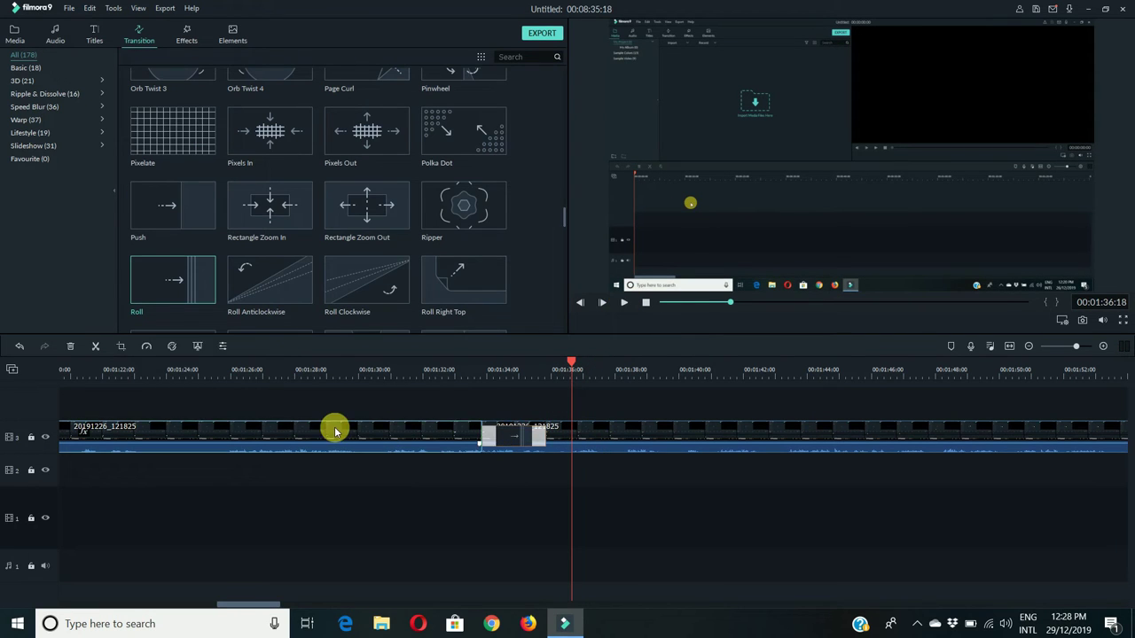
Step: Crop the recording clip to 1518 x 854, then reopen Crop and Zoom at 5 seconds
left_click(120, 346)
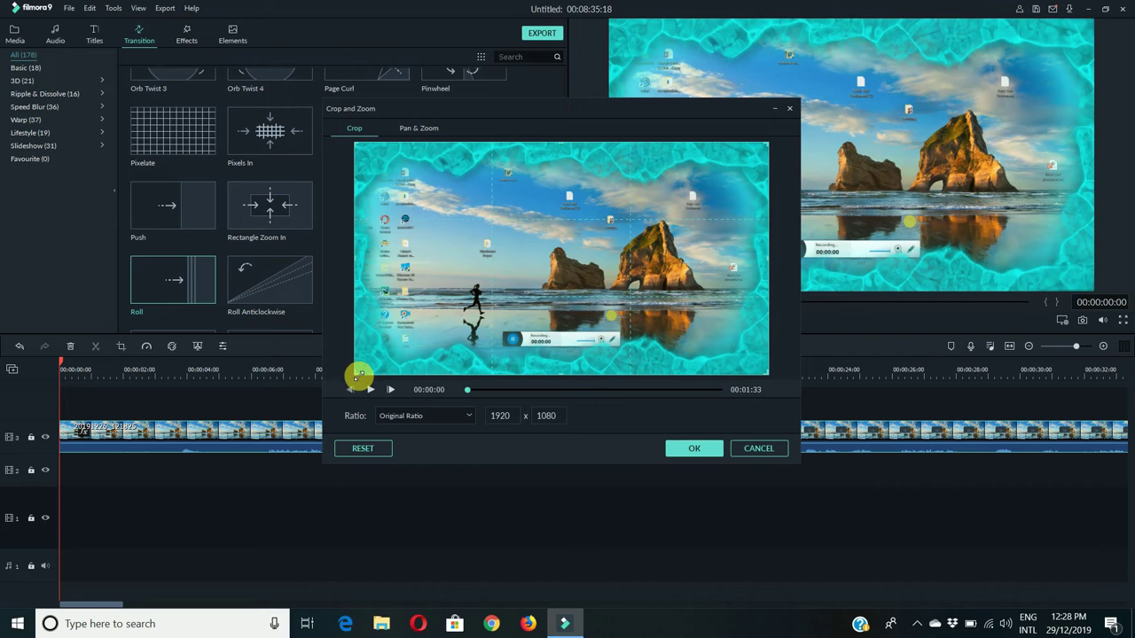
left_click_drag(359, 376, 442, 331)
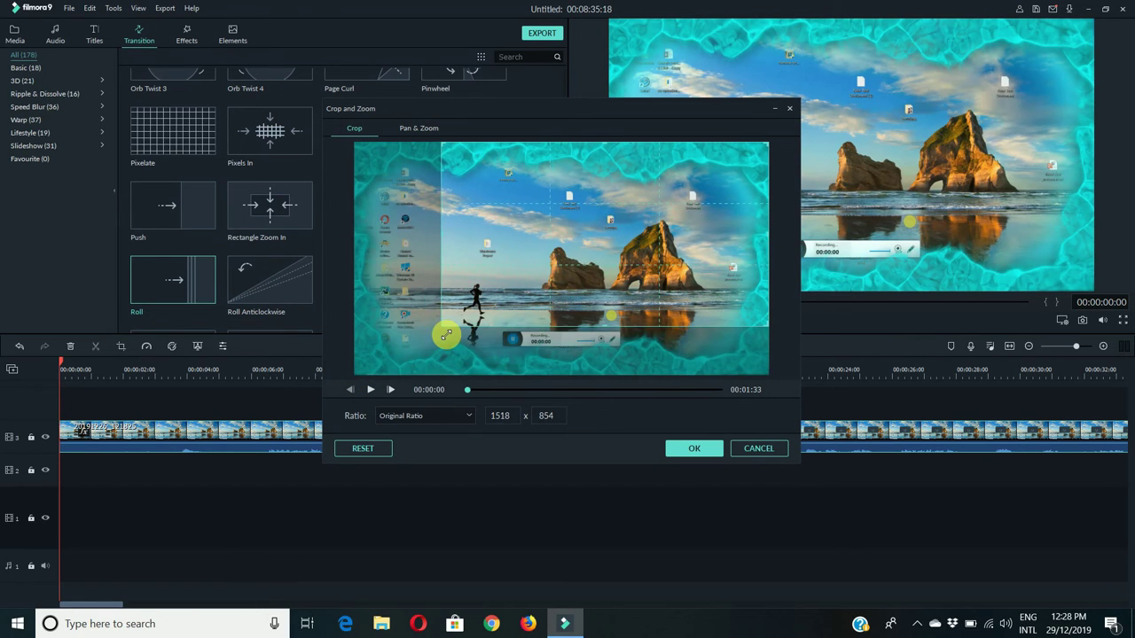
left_click_drag(612, 232, 606, 280)
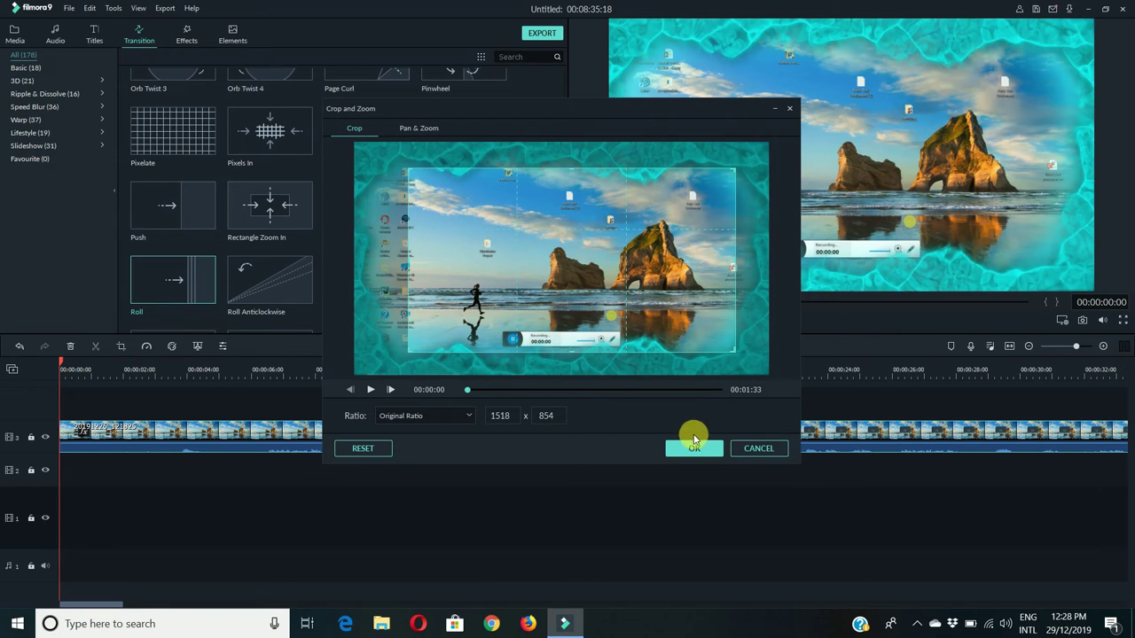
left_click(695, 449)
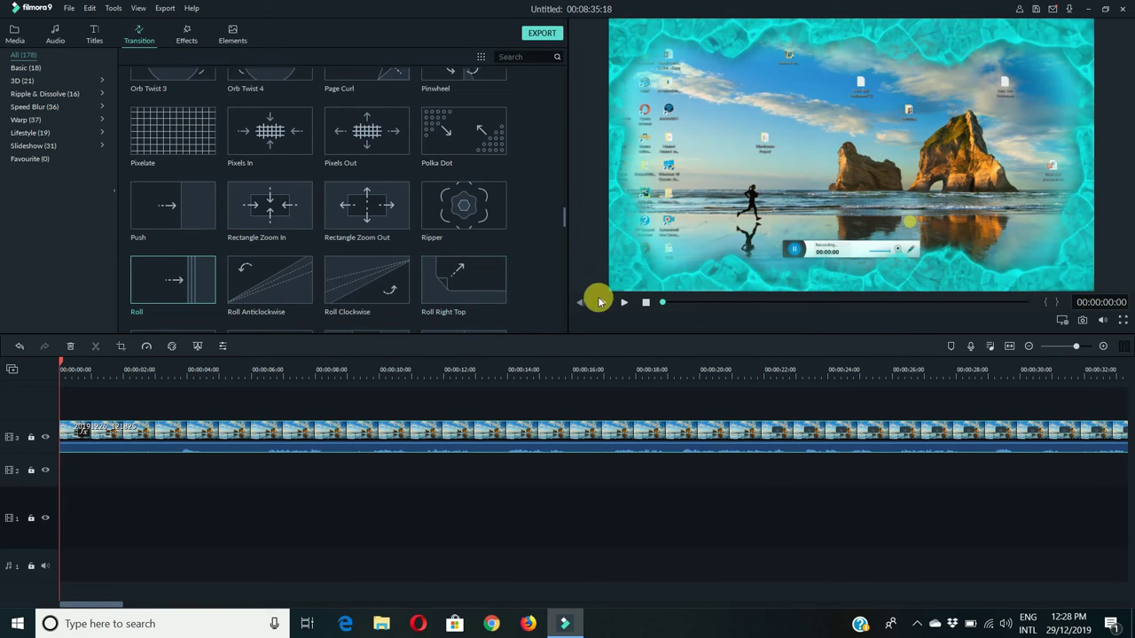
left_click(625, 304)
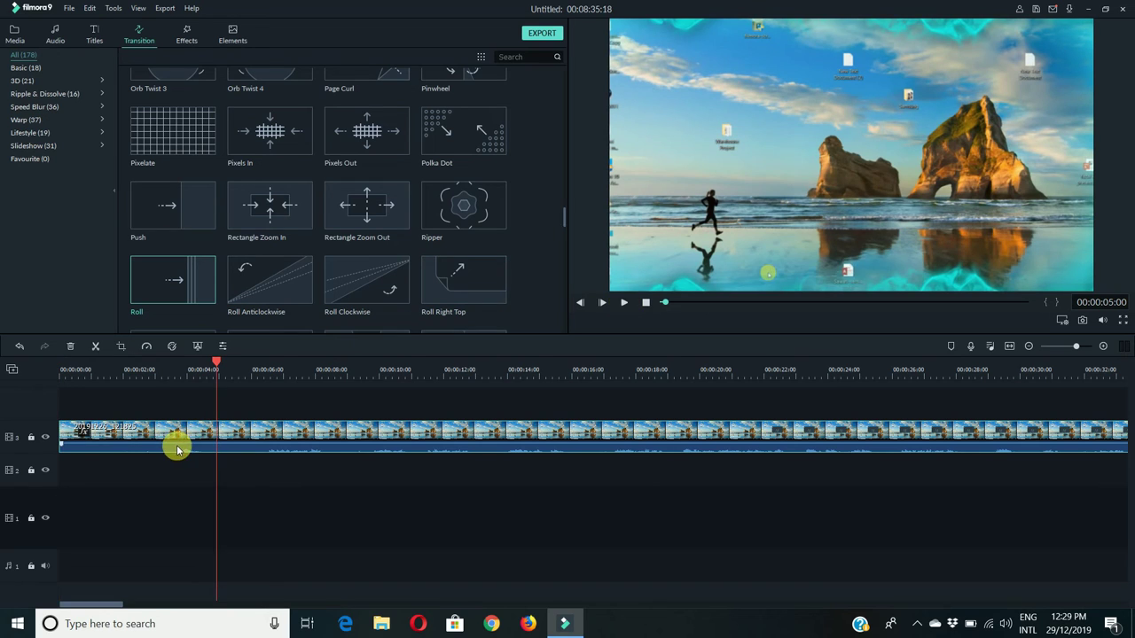
left_click(122, 347)
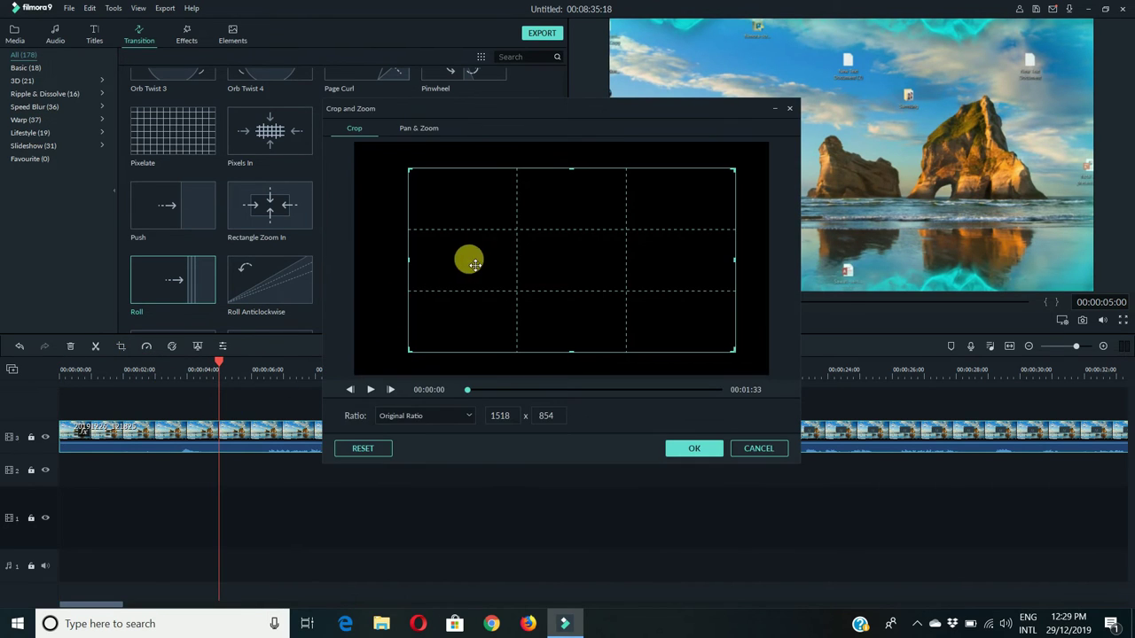
Step: Add a Pan & Zoom ending on a 911 x 513 frame over the upper-right rock arch
left_click(420, 130)
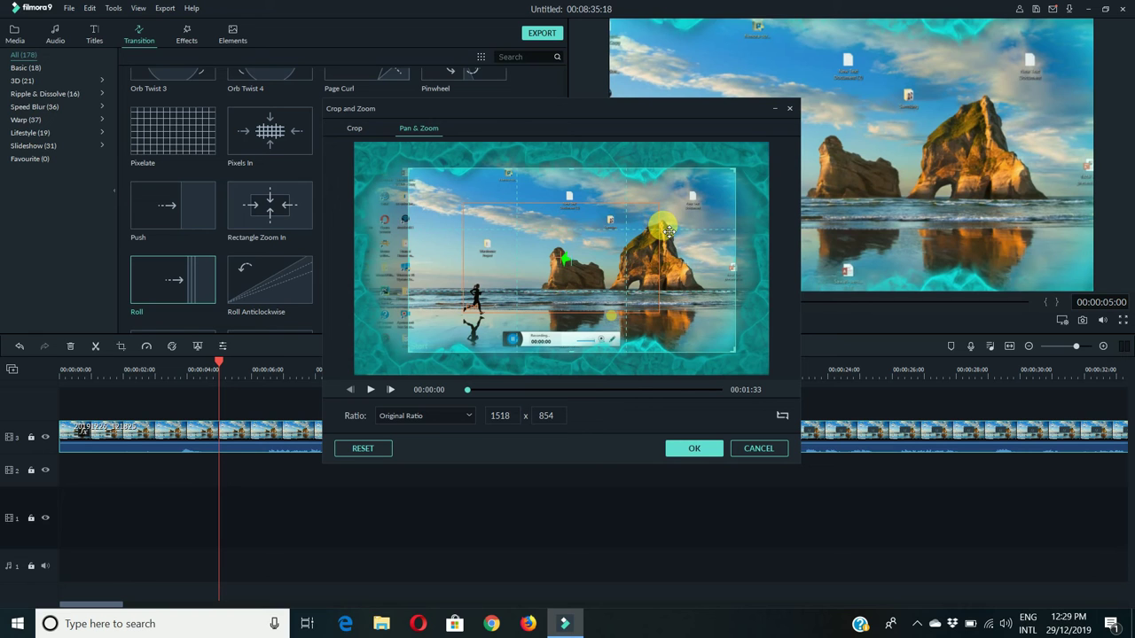
left_click_drag(546, 256, 643, 240)
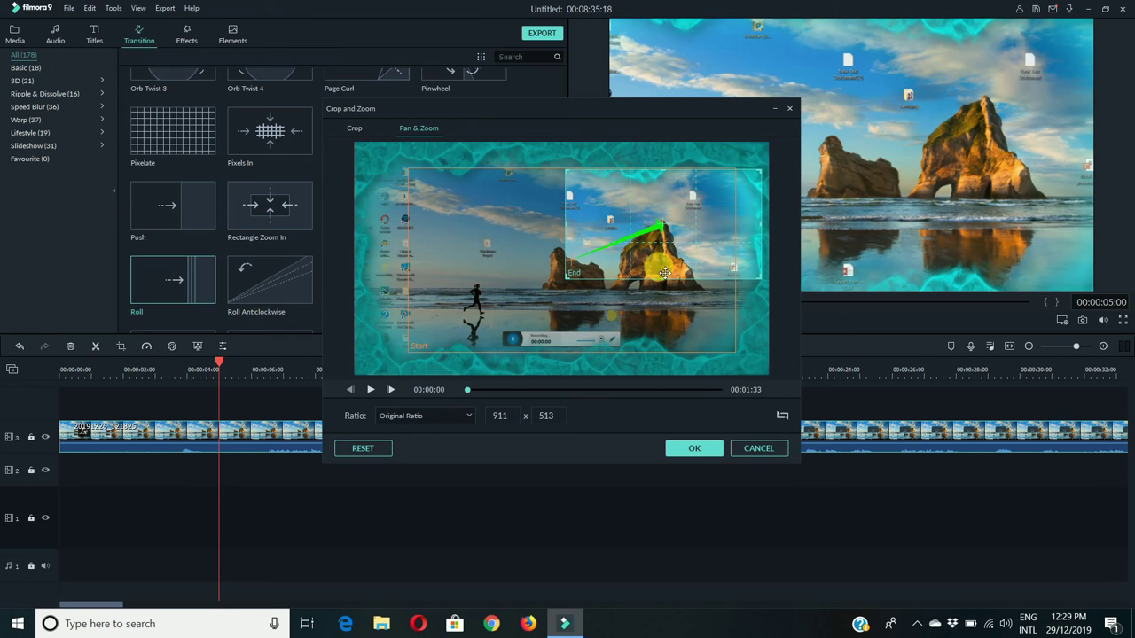
left_click(709, 450)
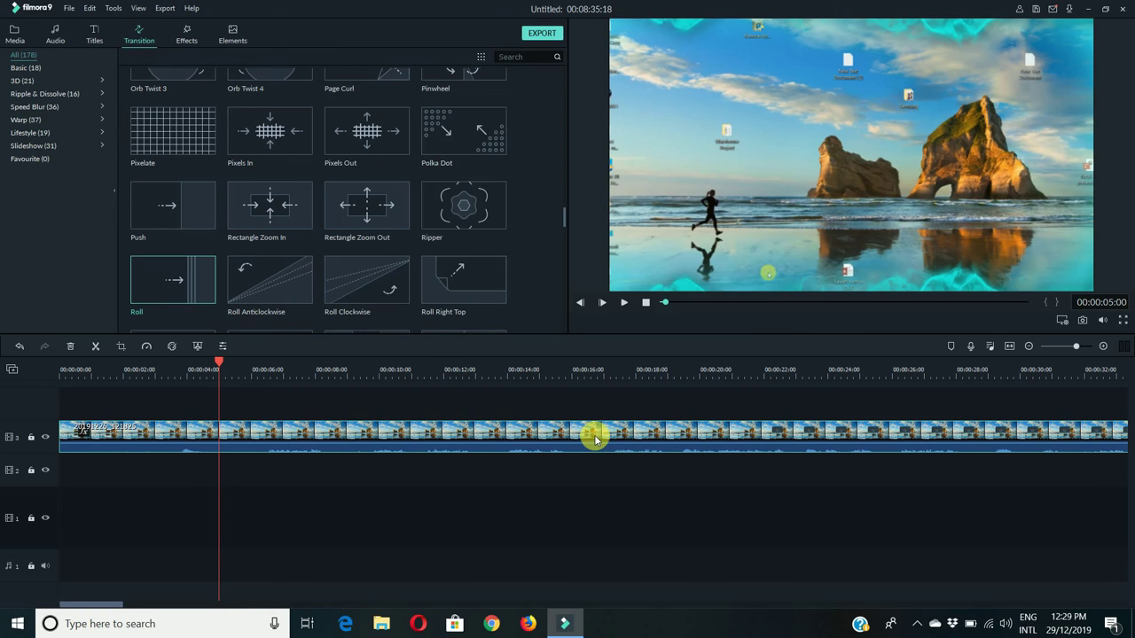
Step: Play the cropped, panning clip in the preview, then stop it after the push-in
left_click(624, 304)
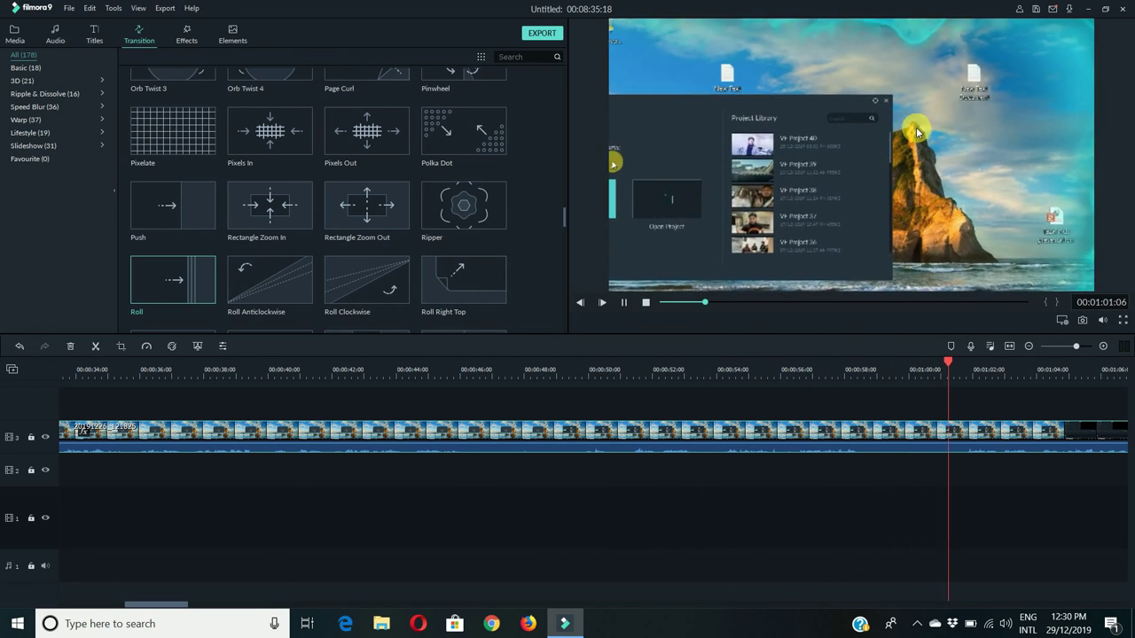
left_click(625, 303)
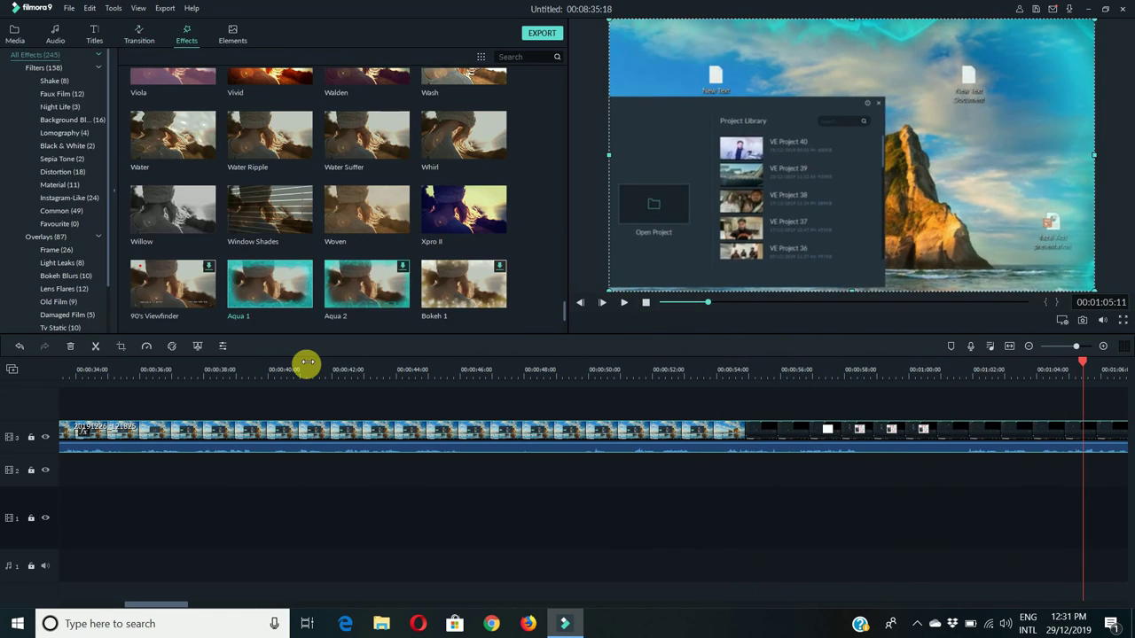